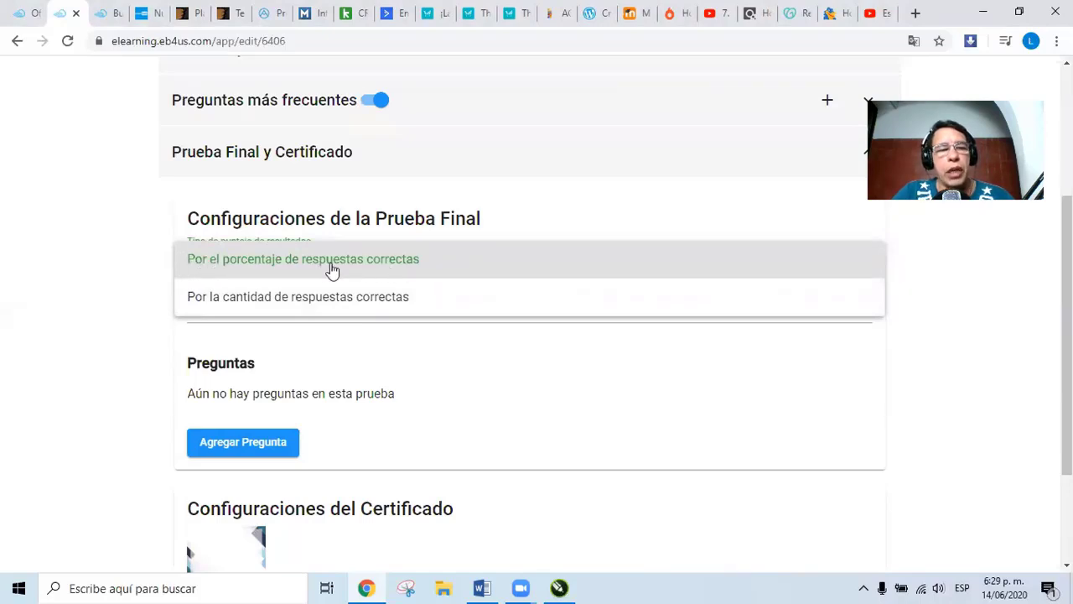
# Keep the final test scored by percentage of correct answers and set the passing percentage to 65
pyautogui.click(137, 276)
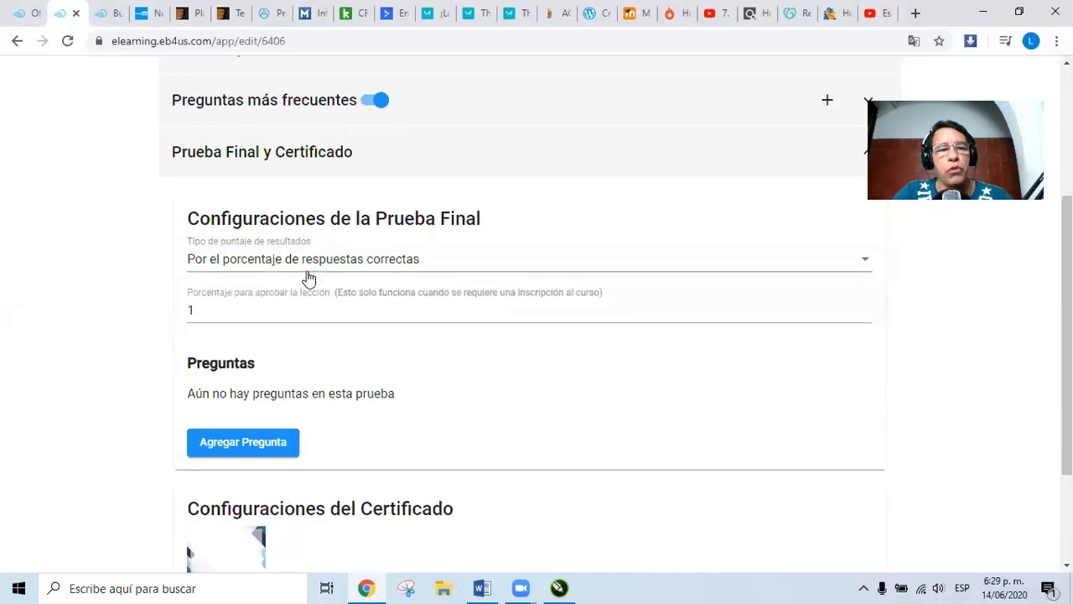
pyautogui.doubleClick(191, 313)
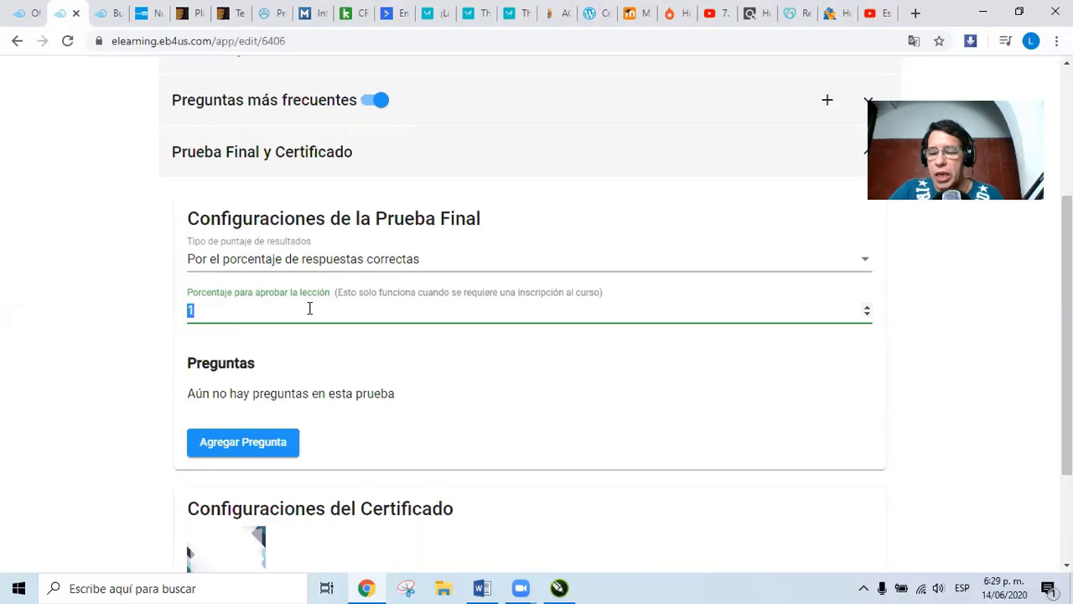
pyautogui.write('65')
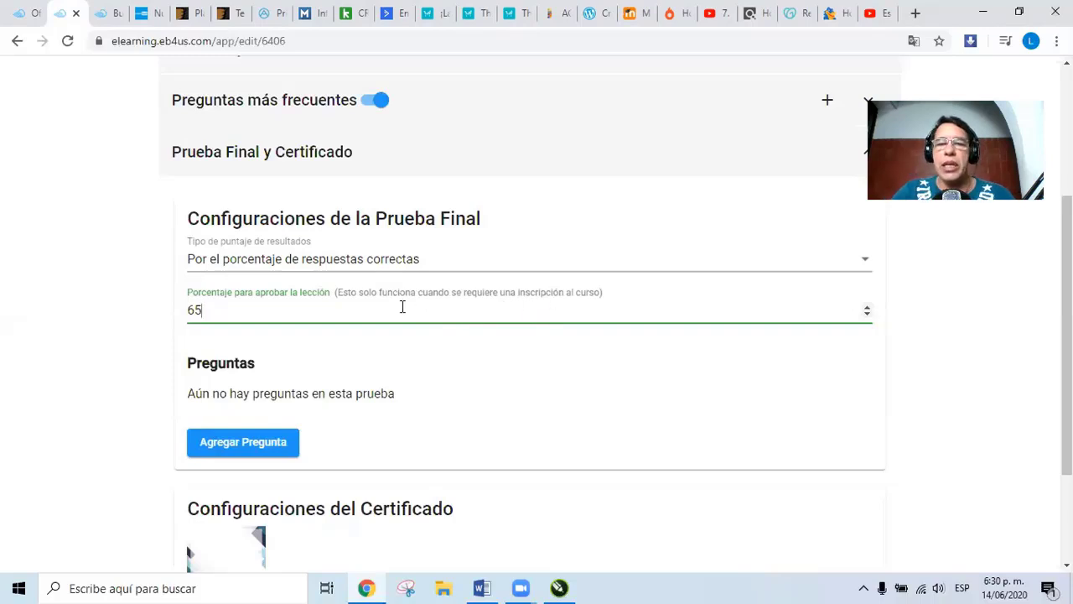
# Start a new final-test question of type Verdadero / Falso and select its placeholder question text for replacement
pyautogui.click(244, 441)
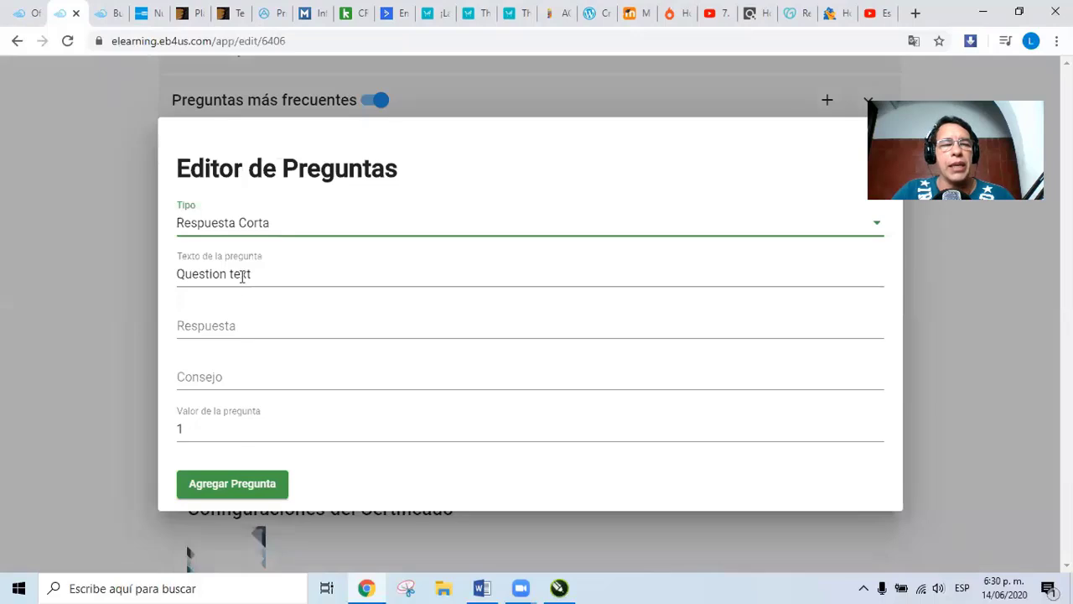
pyautogui.click(304, 230)
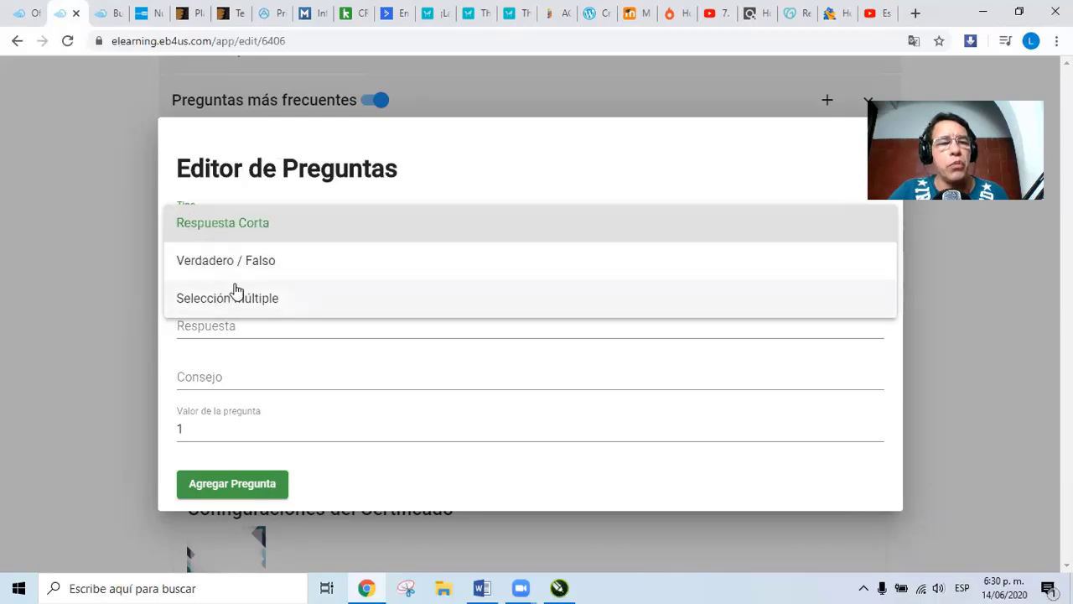
pyautogui.click(206, 260)
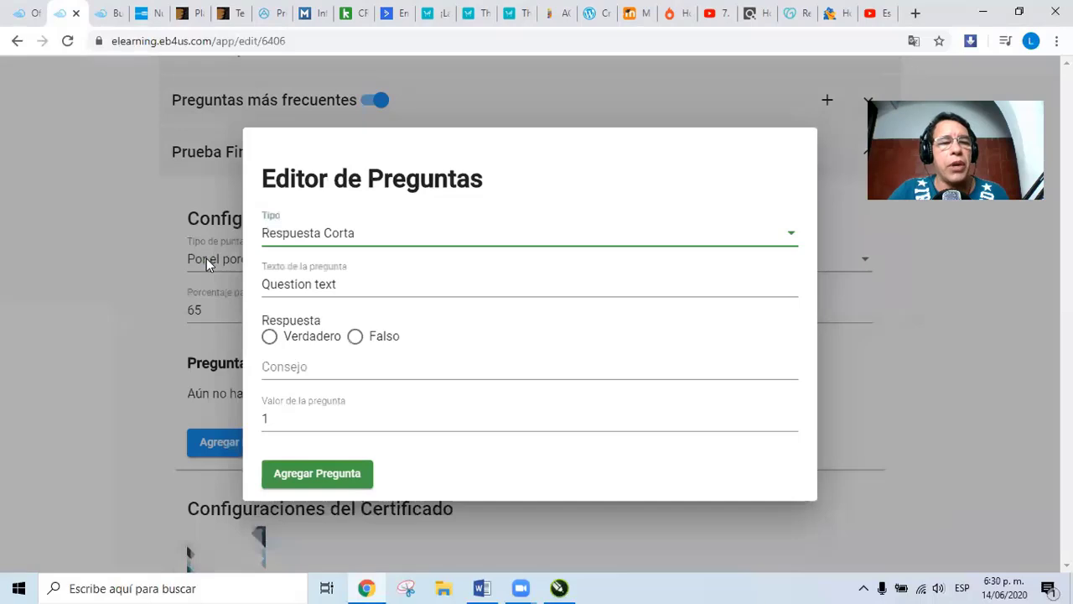
pyautogui.click(346, 237)
pyautogui.click(302, 240)
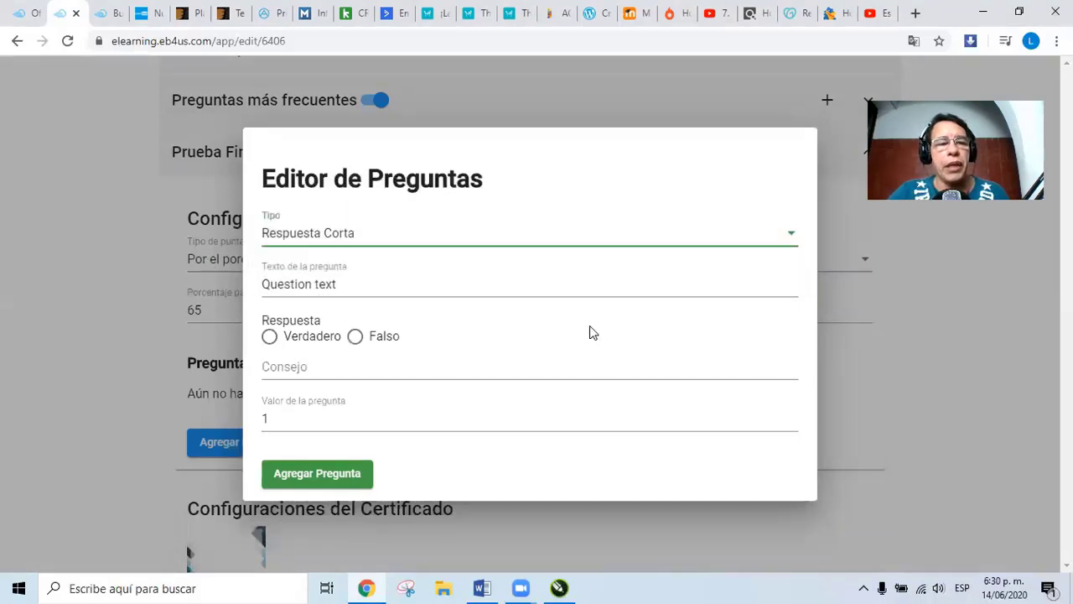
pyautogui.click(307, 290)
pyautogui.moveTo(359, 285); pyautogui.dragTo(197, 269)
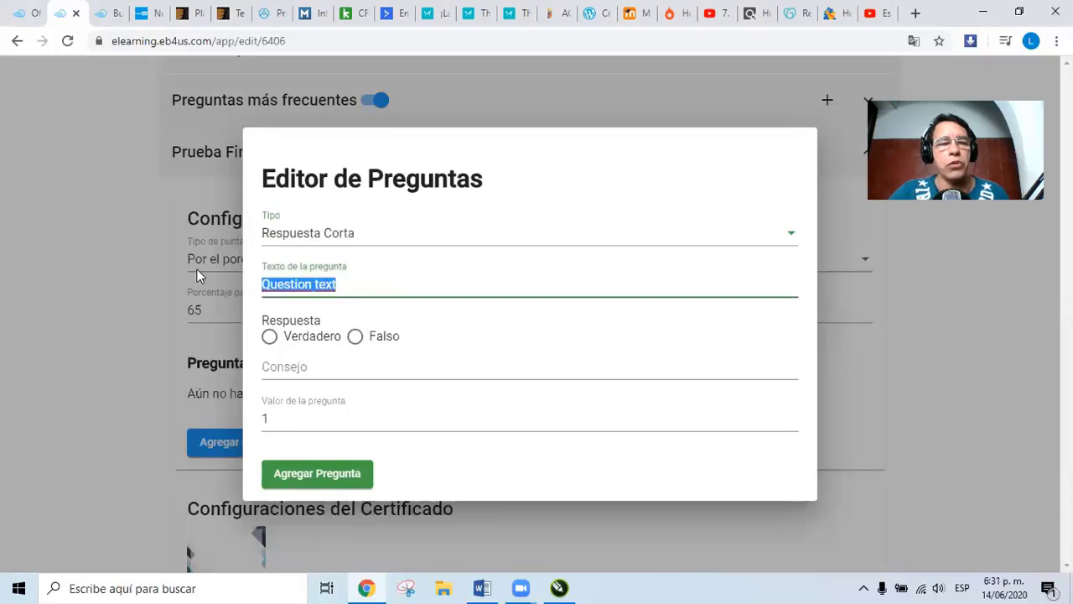
pyautogui.write('Cuant')
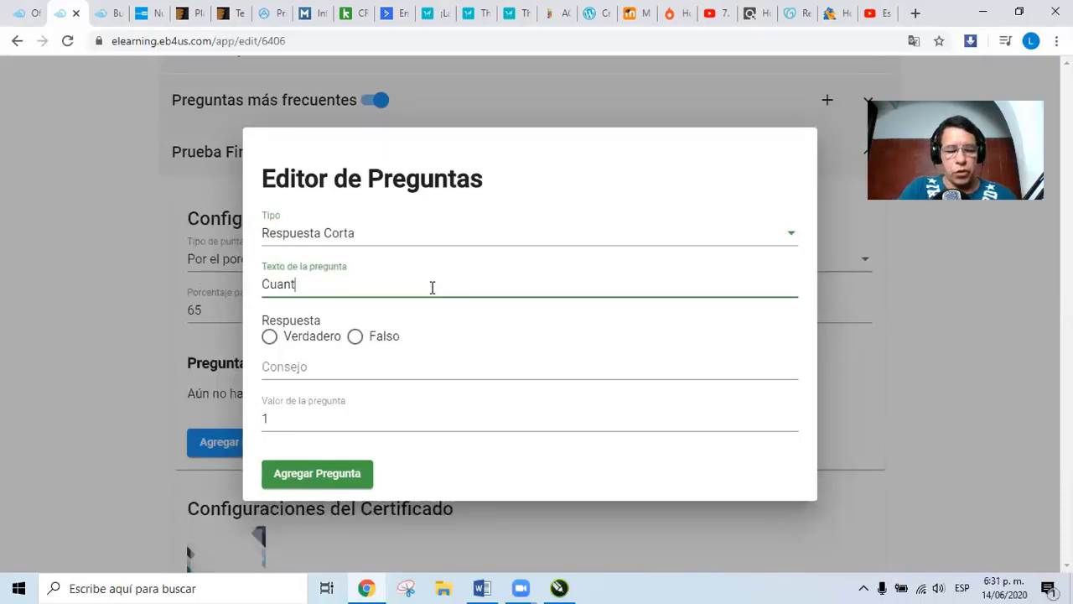
pyautogui.write('os modulos tiene')
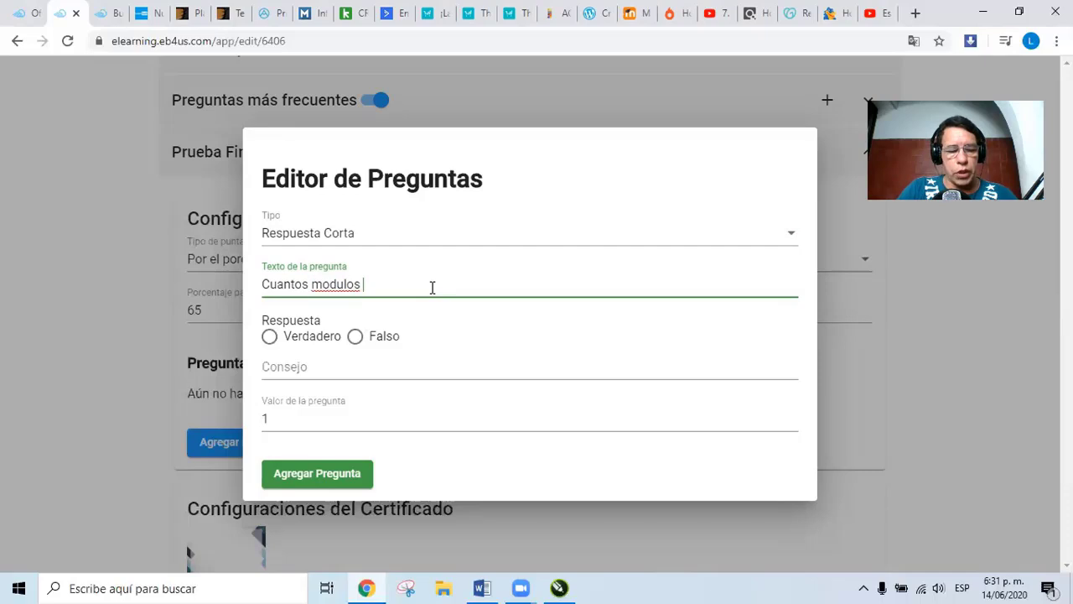
pyautogui.press('BackSpace')
pyautogui.press('BackSpace')
pyautogui.press('BackSpace')
pyautogui.press('BackSpace')
pyautogui.press('BackSpace')
pyautogui.press('BackSpace')
pyautogui.press('BackSpace')
pyautogui.press('BackSpace')
pyautogui.press('BackSpace')
pyautogui.press('BackSpace')
pyautogui.press('BackSpace')
pyautogui.press('BackSpace')
pyautogui.press('BackSpace')
pyautogui.press('BackSpace')
pyautogui.press('BackSpace')
pyautogui.press('BackSpace')
pyautogui.press('BackSpace')
pyautogui.press('BackSpace')
pyautogui.press('BackSpace')
pyautogui.press('BackSpace')
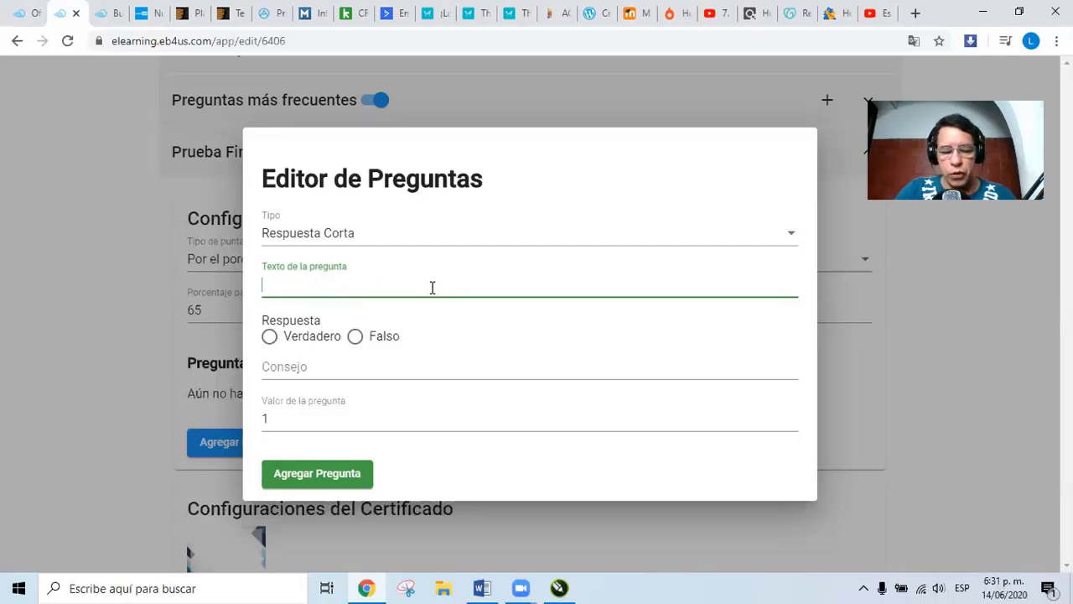
# Enter "Este curso tiene 7 módulos" as the question text and mark Falso as the correct answer
pyautogui.write('Est')
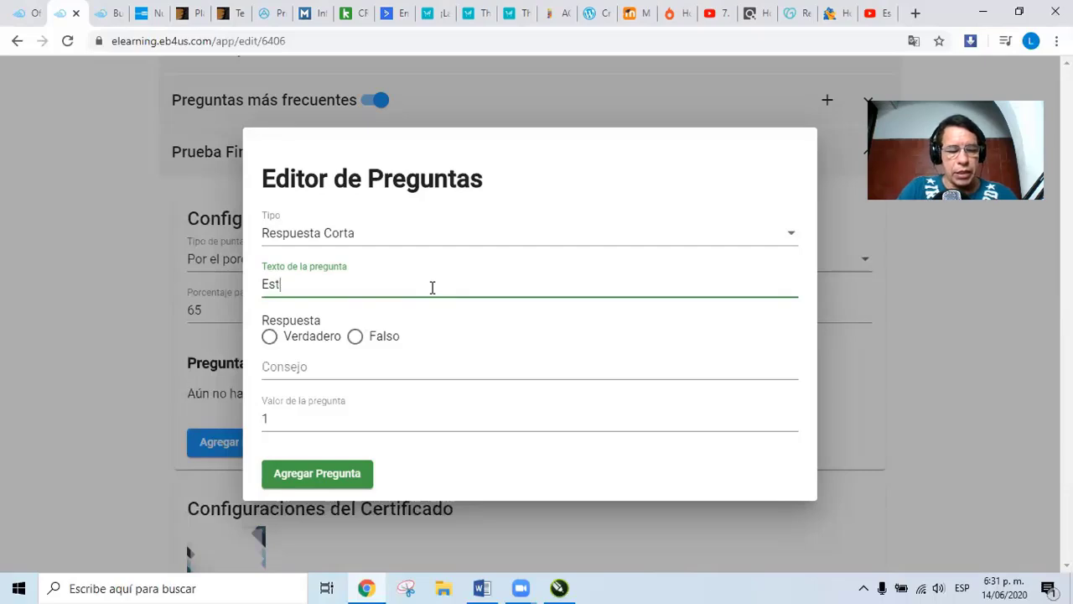
pyautogui.write('e cur')
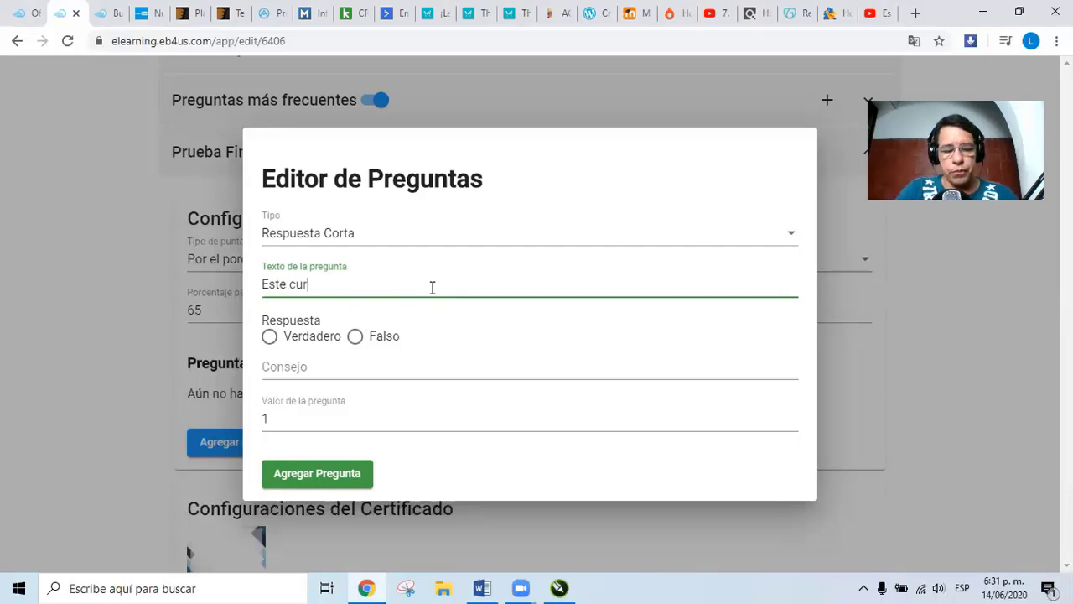
pyautogui.write('so t')
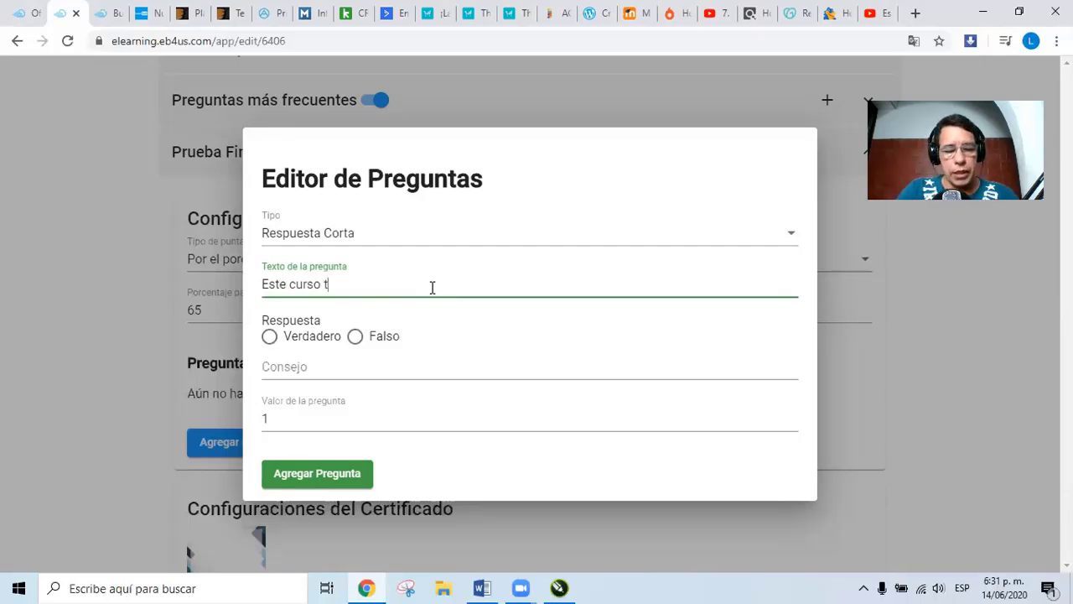
pyautogui.write('iene 7 módulos')
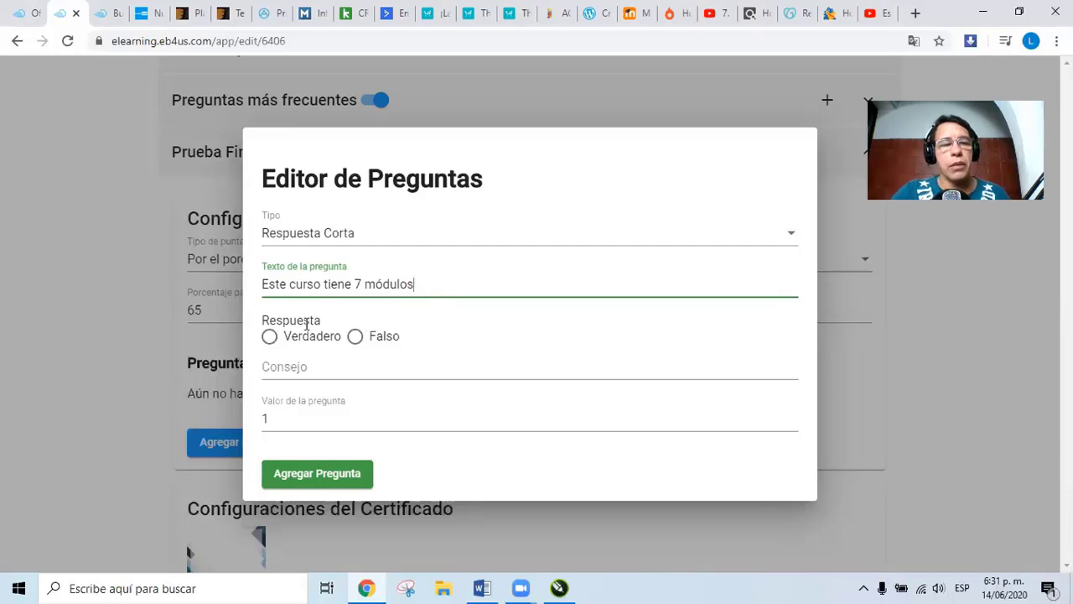
pyautogui.click(357, 339)
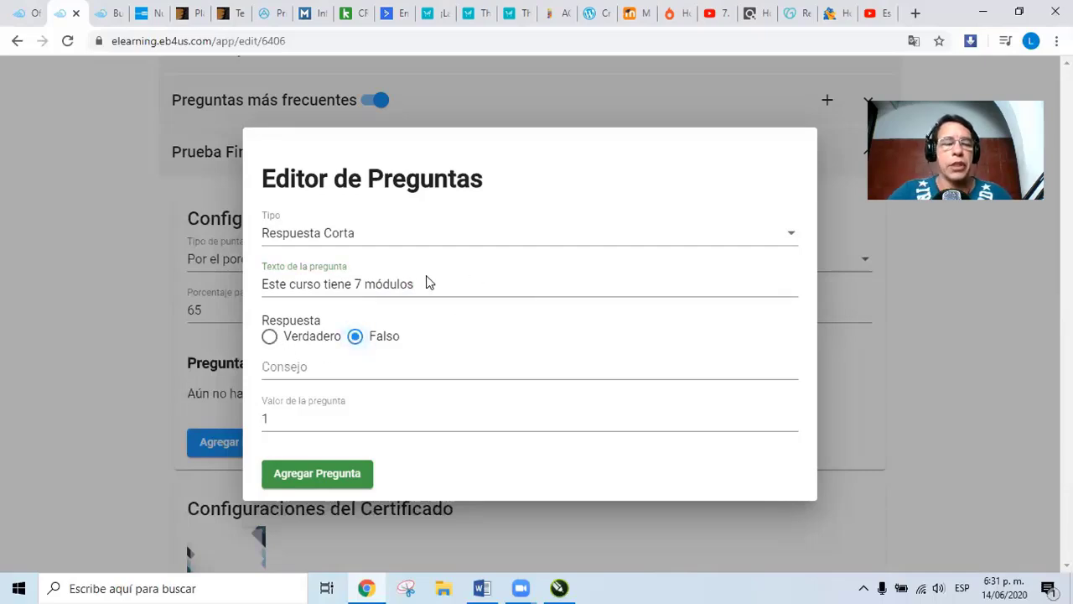
# Enter the hint "Entre 3 y 7" for the question
pyautogui.click(312, 370)
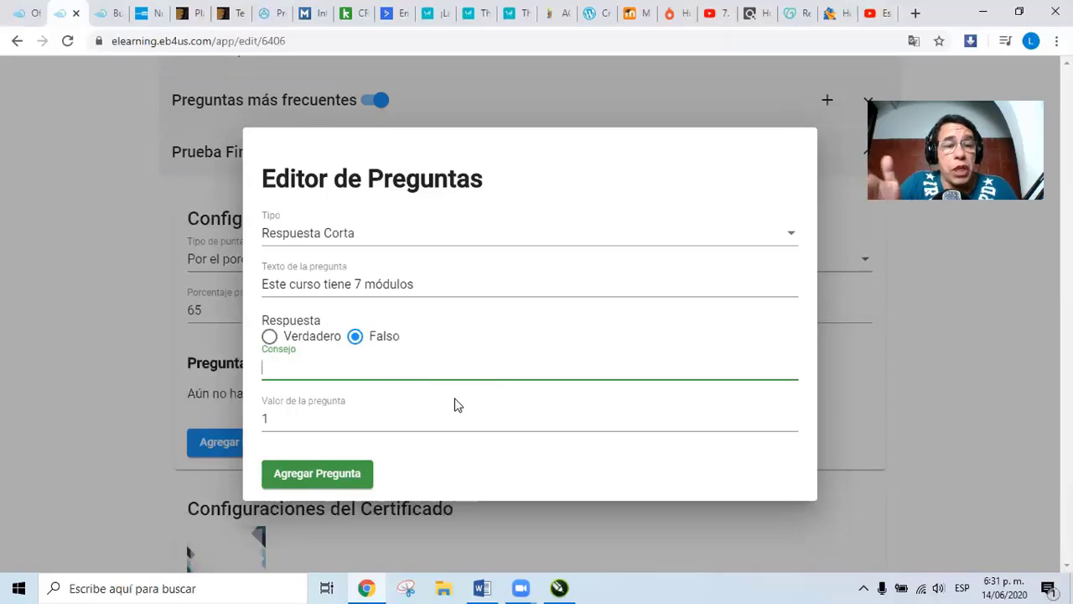
pyautogui.write('entre 5')
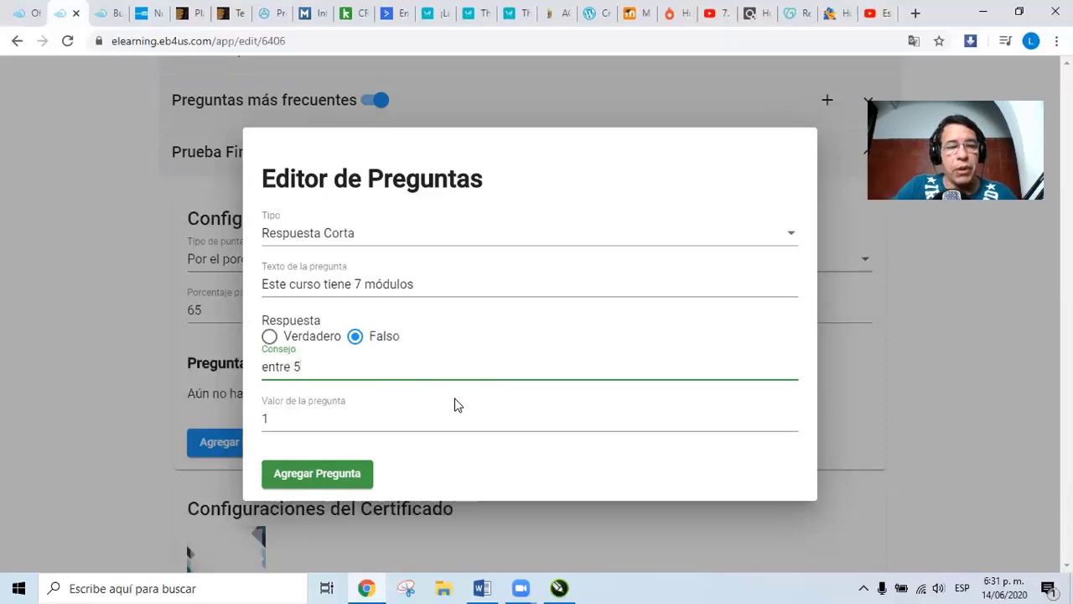
pyautogui.press('BackSpace')
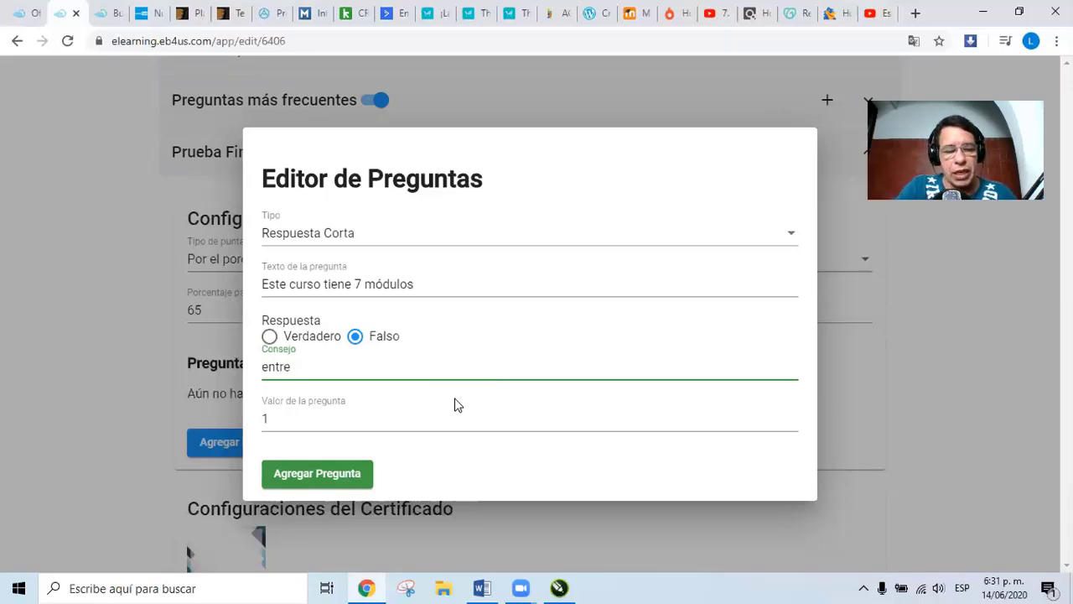
pyautogui.write('3 y 7')
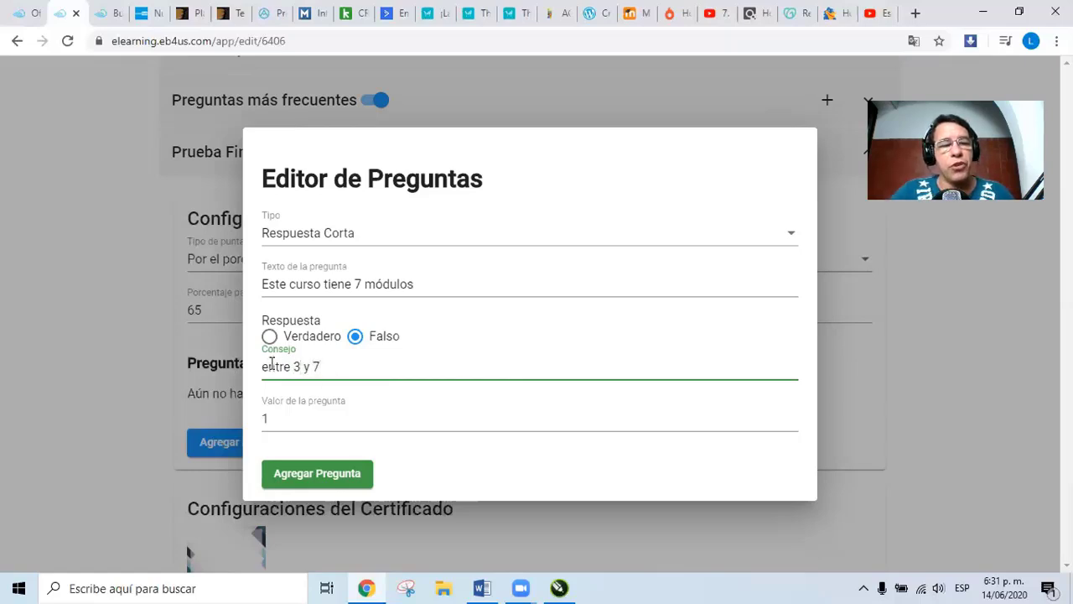
pyautogui.moveTo(270, 367); pyautogui.dragTo(261, 371)
pyautogui.write('E')
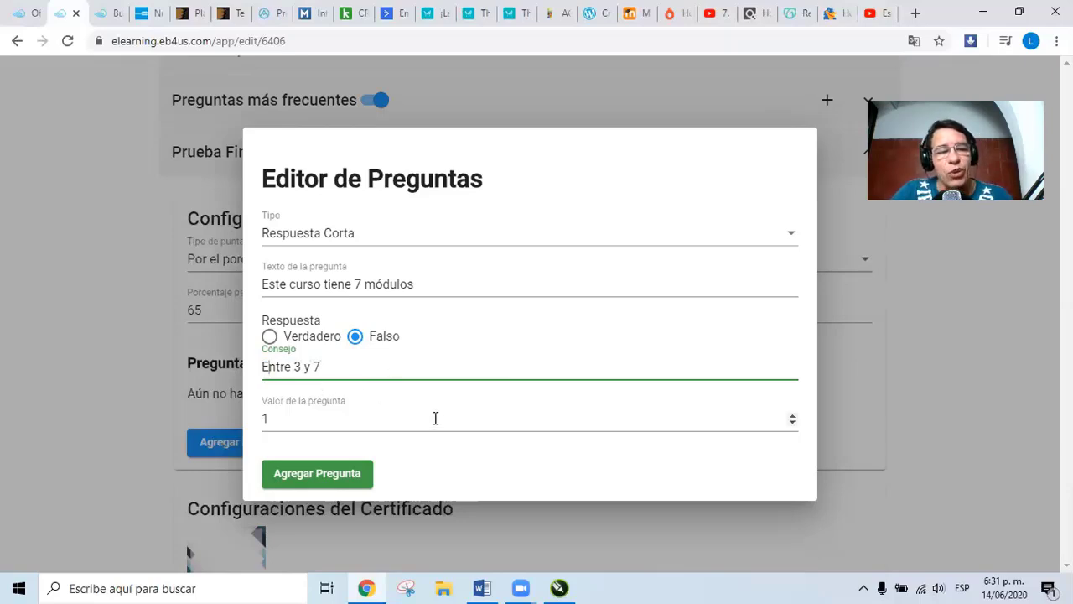
# Set the question's value to 10 and add the question to the final test
pyautogui.click(284, 420)
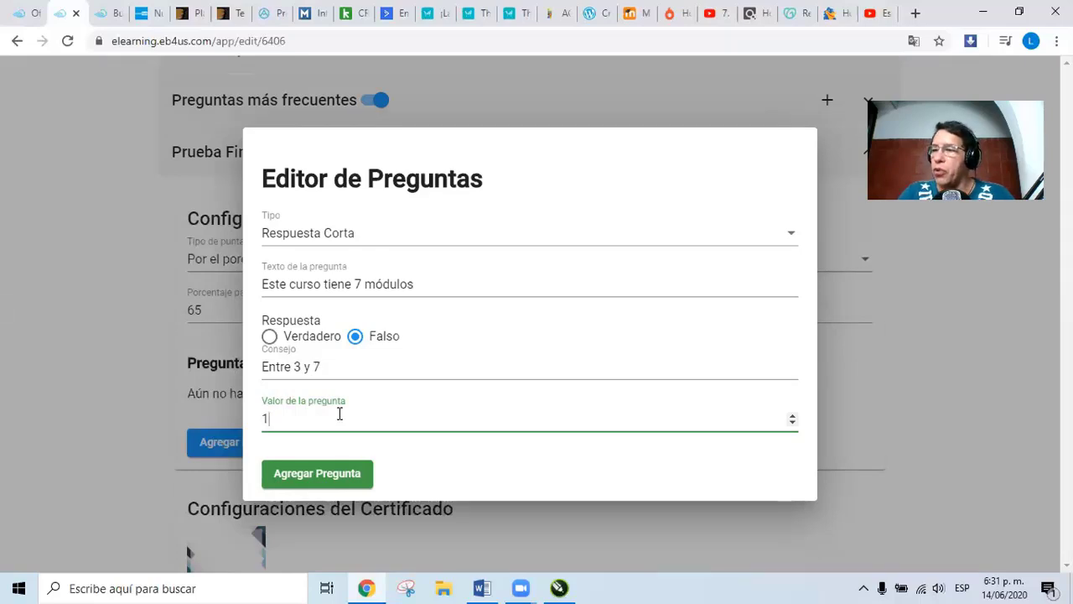
pyautogui.write('0')
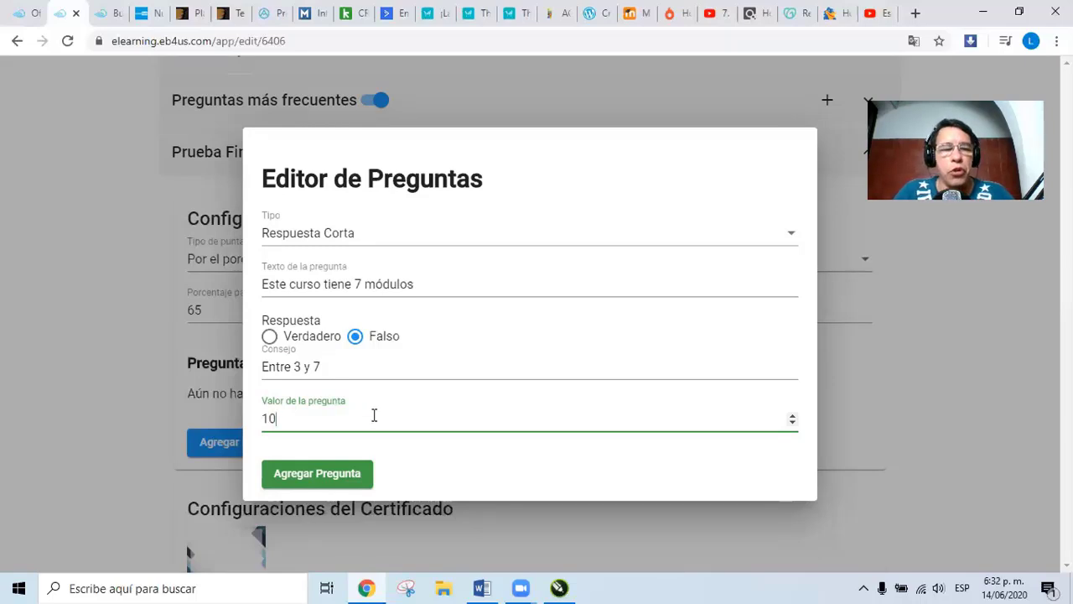
pyautogui.click(315, 477)
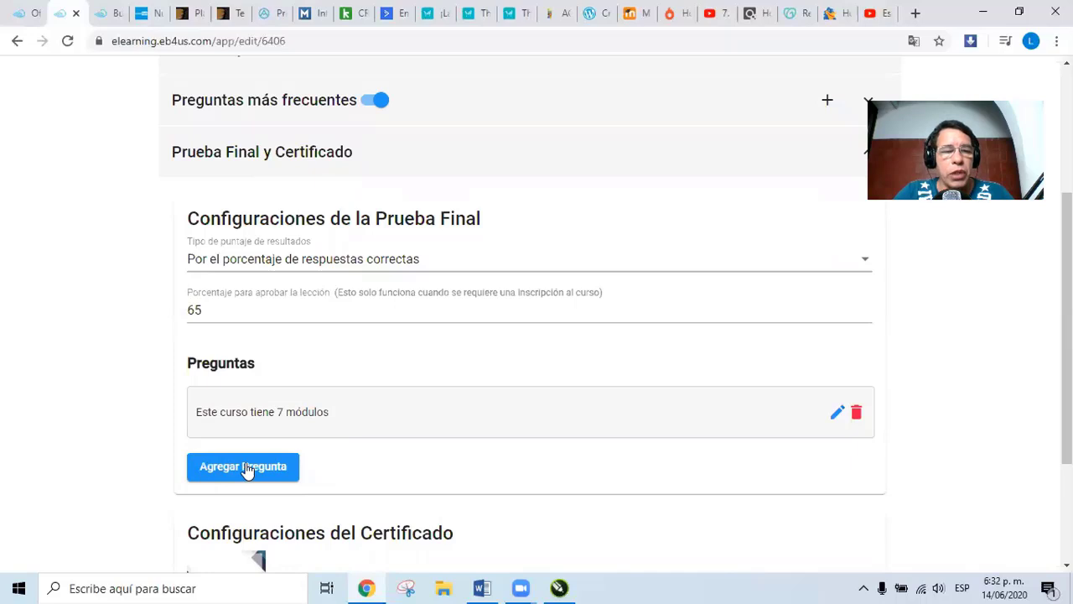
# Choose the green certificate template and turn off e-mailing the certificate to students who pass the final exam
pyautogui.scroll(-2, 245, 471)
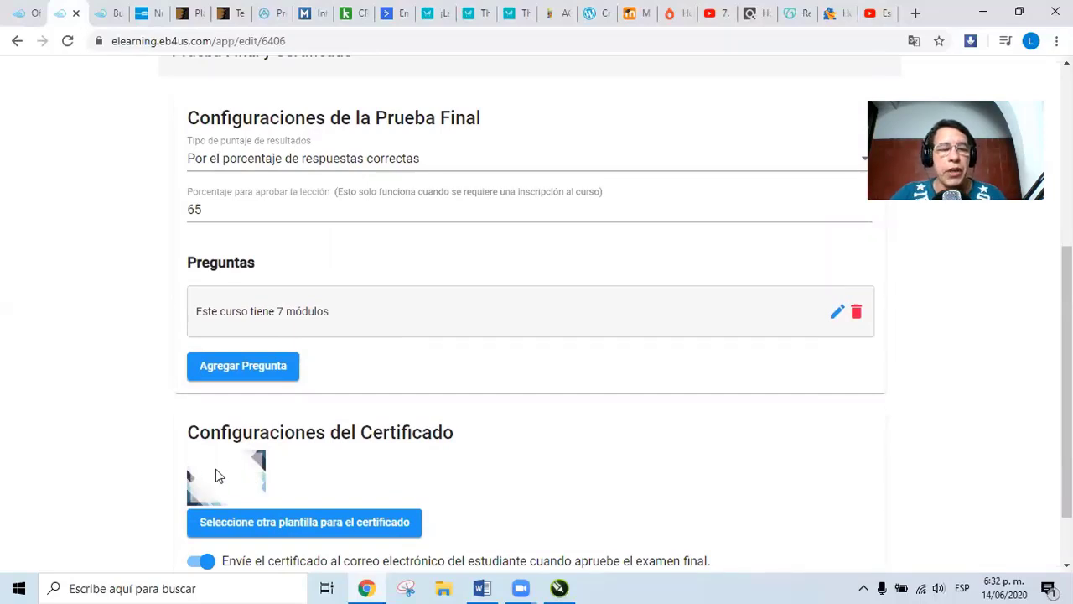
pyautogui.click(285, 523)
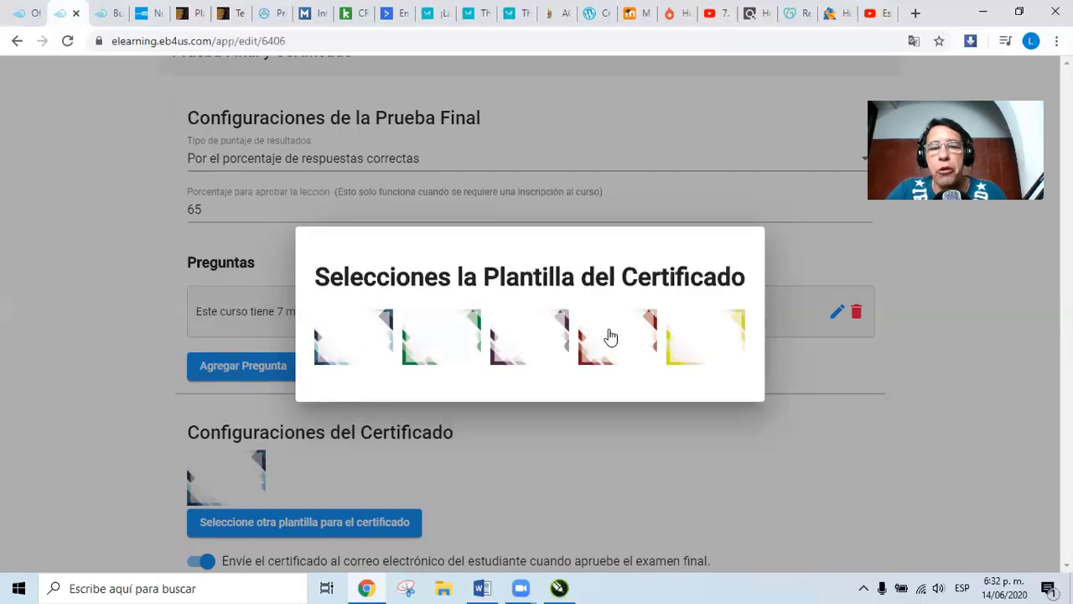
pyautogui.click(448, 347)
pyautogui.scroll(-1, 261, 475)
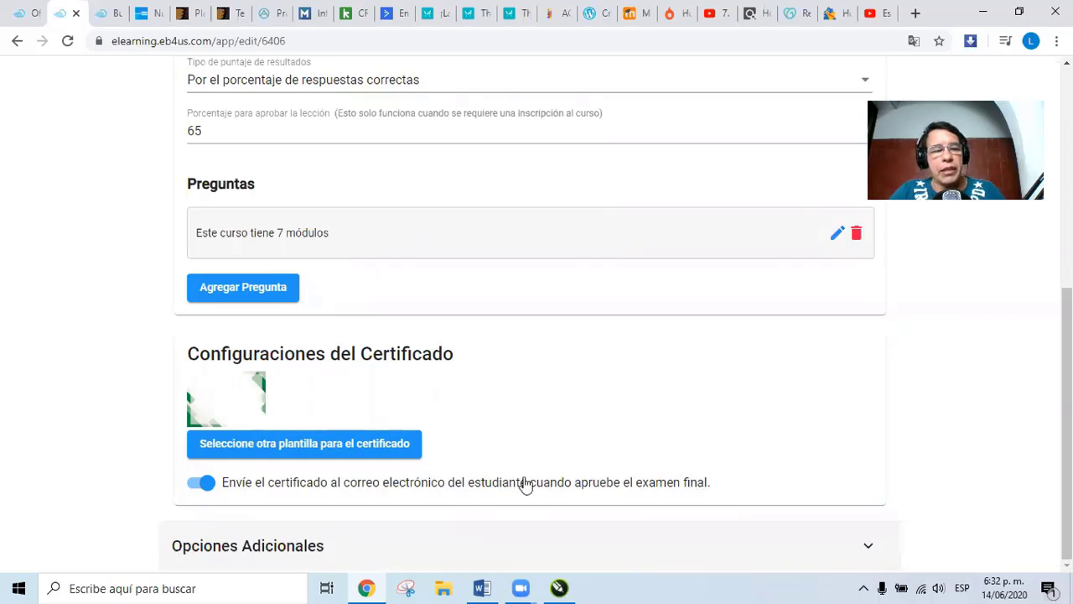
pyautogui.click(206, 486)
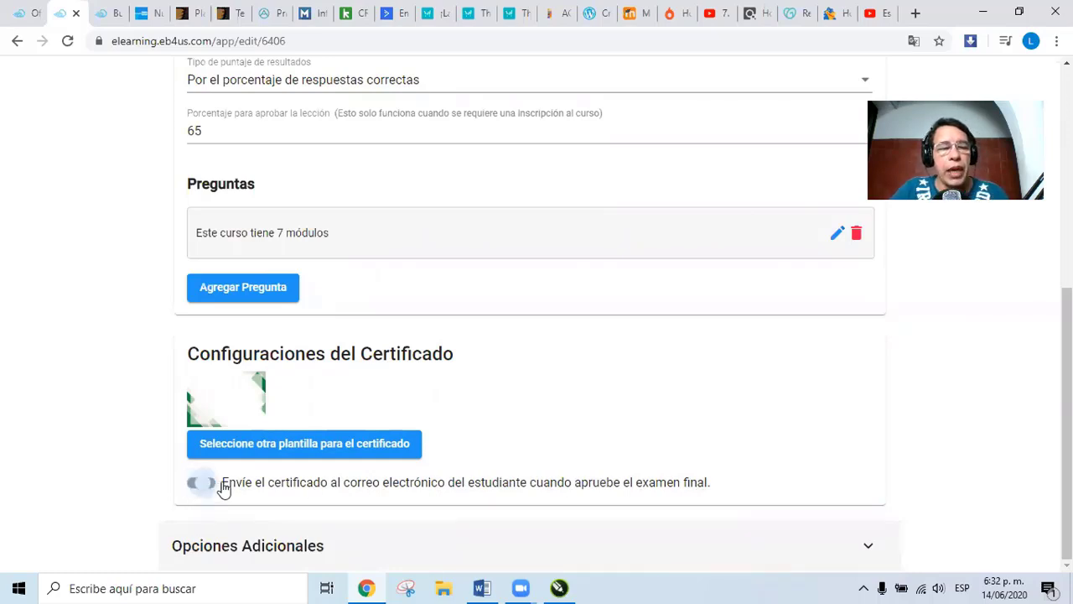